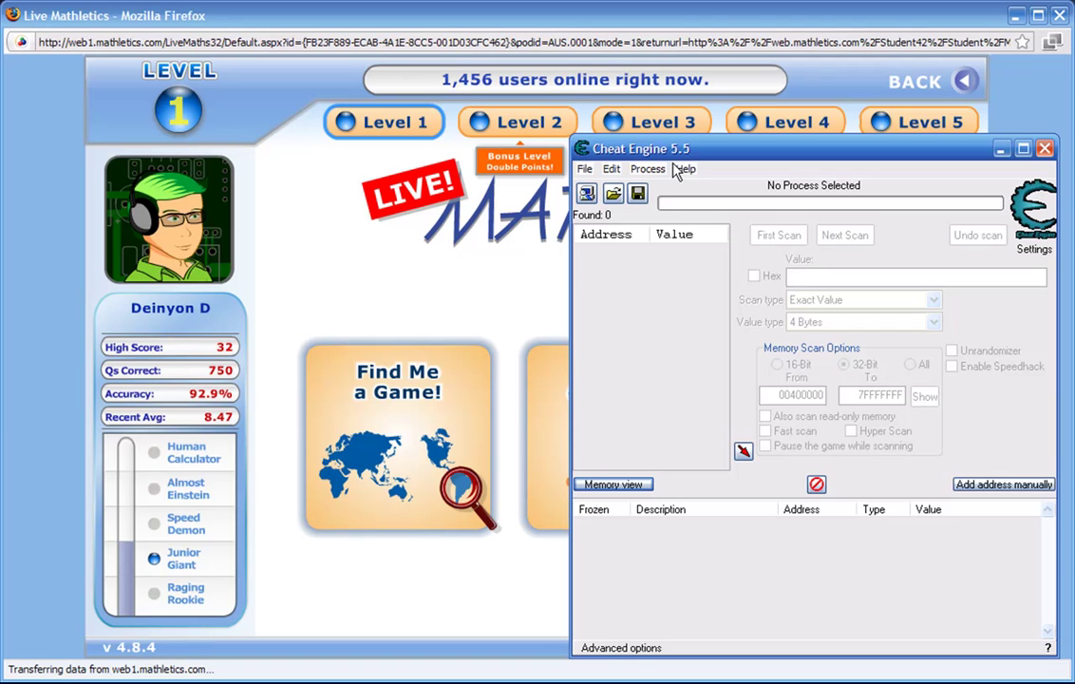
drag(690, 158, 719, 162)
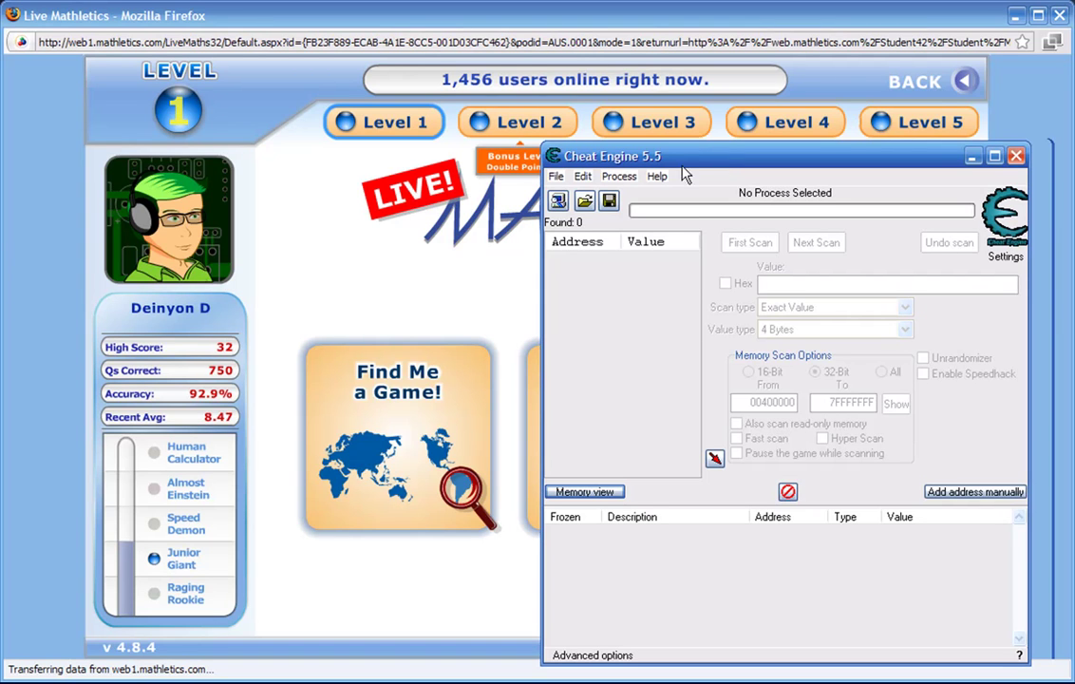
mouse_move(707, 161)
mouse_down()
mouse_move(696, 160)
mouse_move(721, 162)
mouse_up()
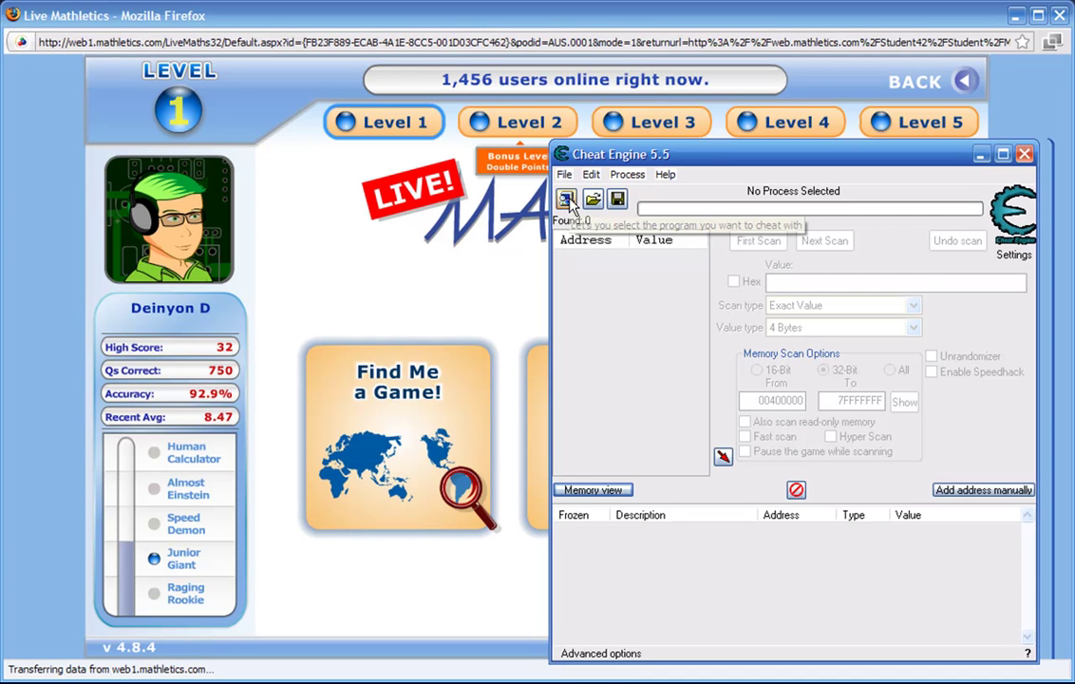
drag(701, 162, 710, 158)
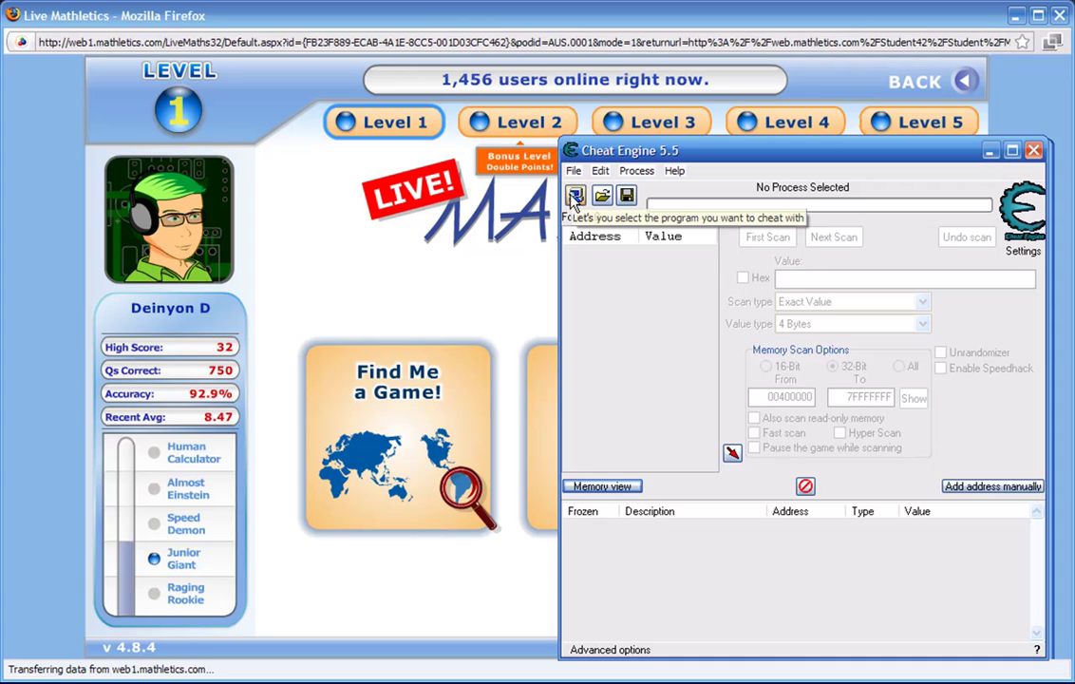
drag(575, 147, 553, 148)
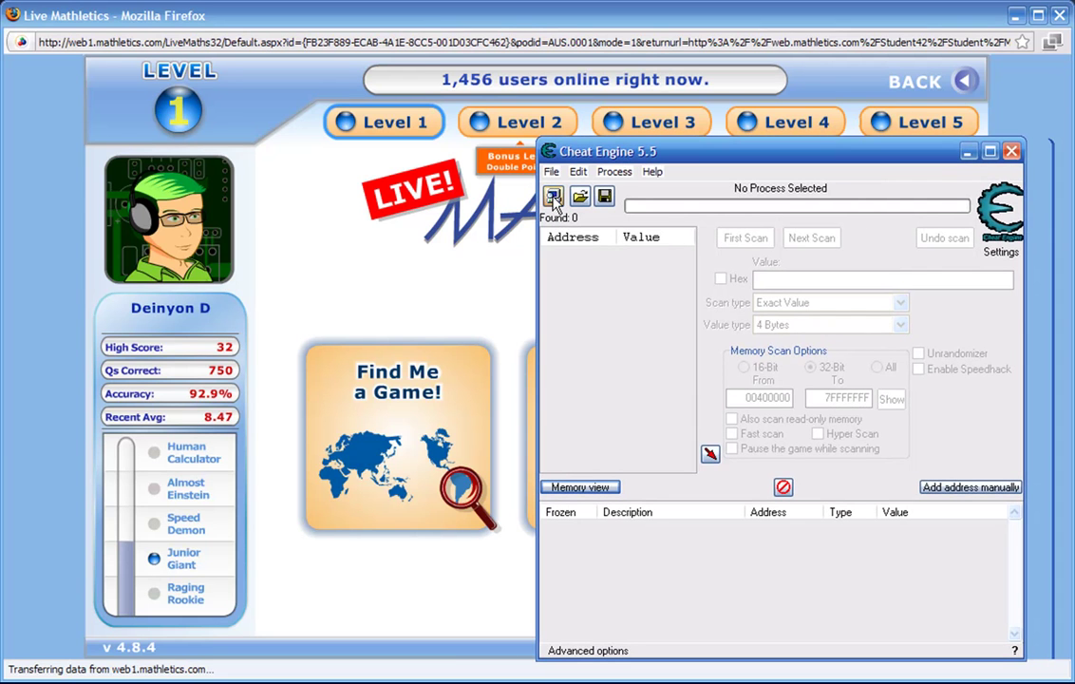
Attach Cheat Engine to 00001408-firefox.exe, then return to the Mathletics page.
click(553, 197)
drag(750, 250, 495, 226)
drag(633, 268, 632, 347)
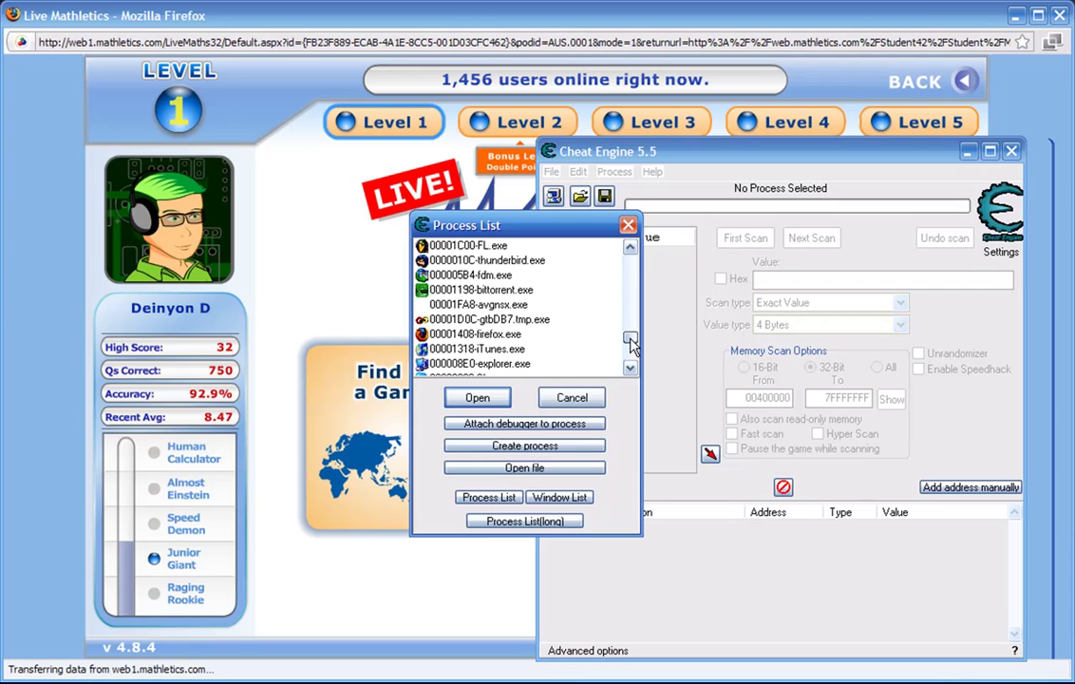
click(439, 333)
click(478, 396)
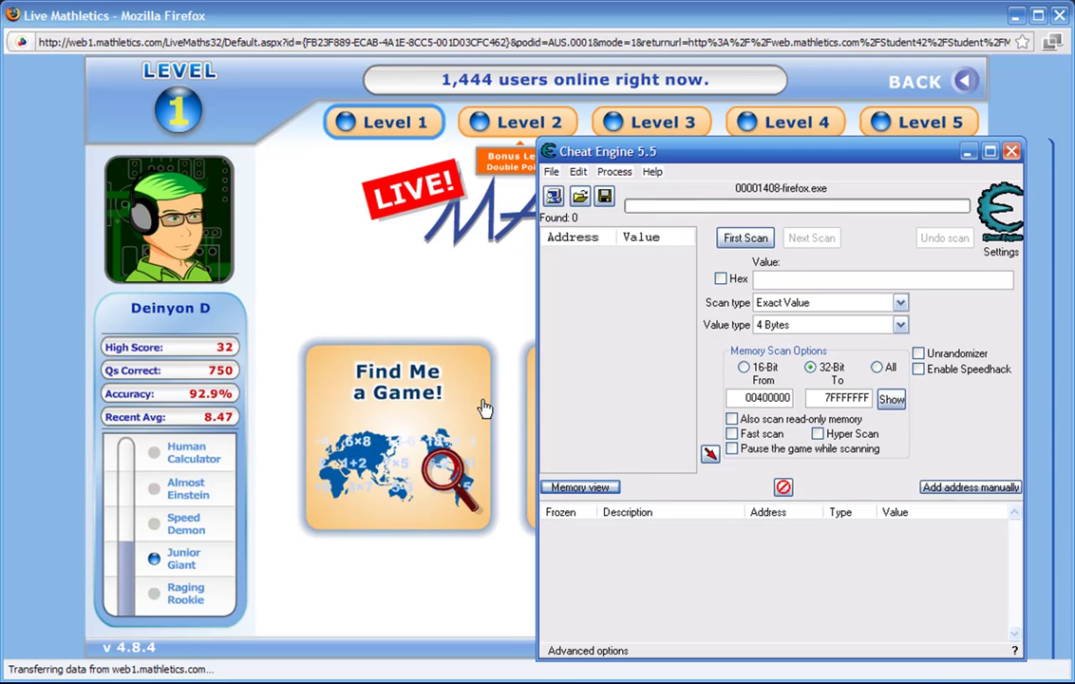
drag(665, 154, 764, 170)
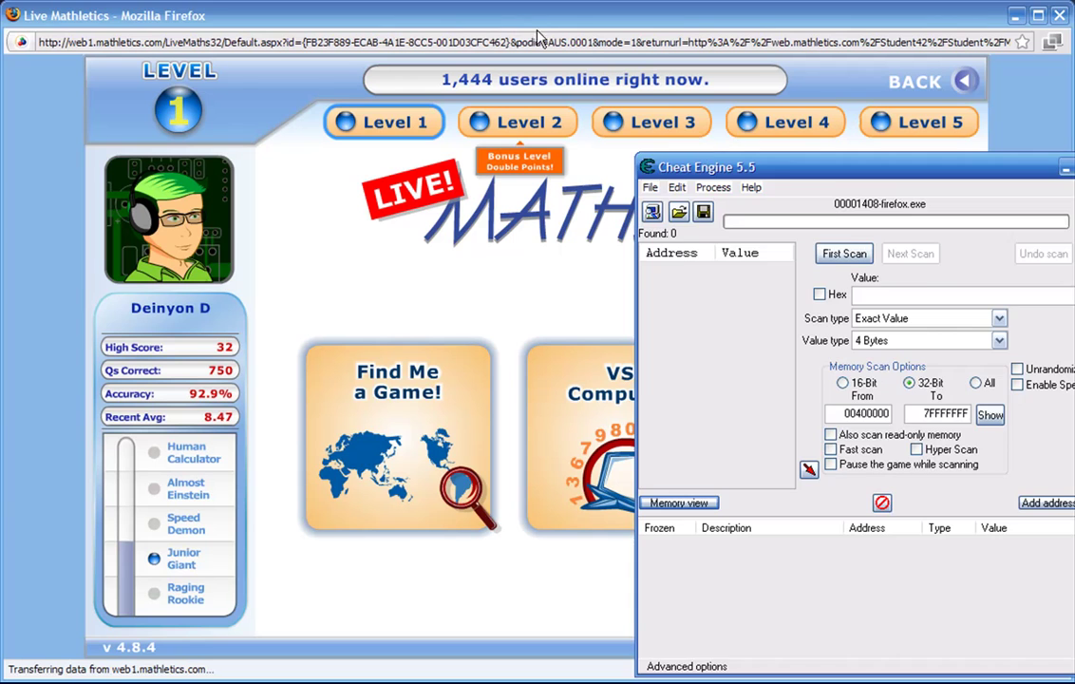
click(503, 284)
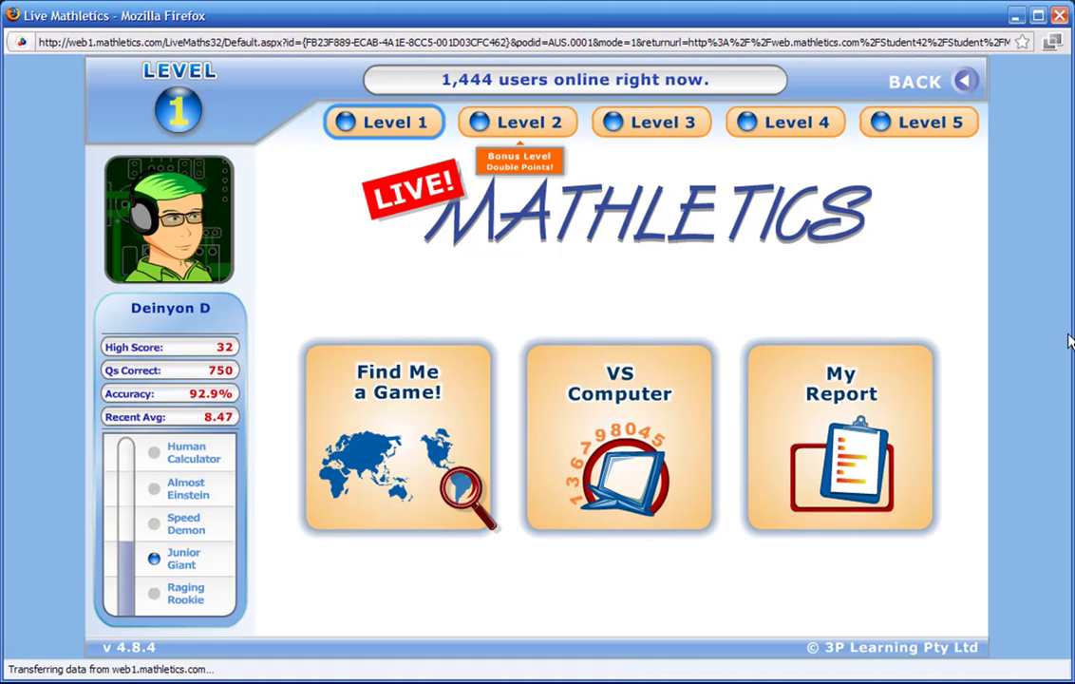
Enable Speedhack in Cheat Engine and apply a speed of 0.1 to firefox.exe.
key(alt+Tab)
drag(812, 169, 624, 136)
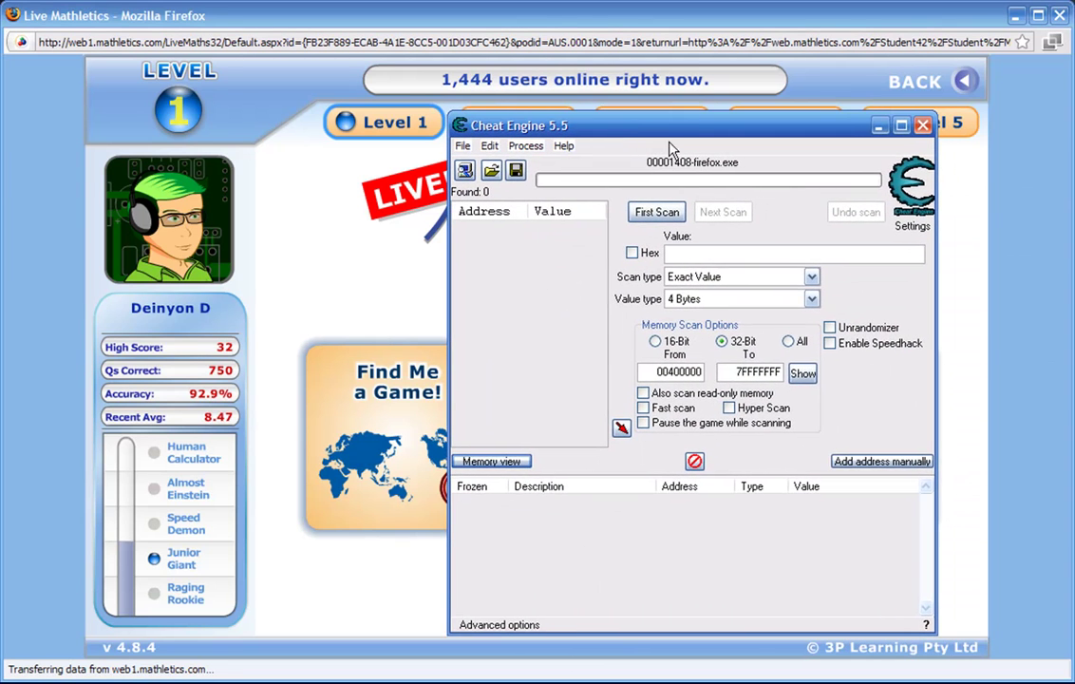
click(831, 343)
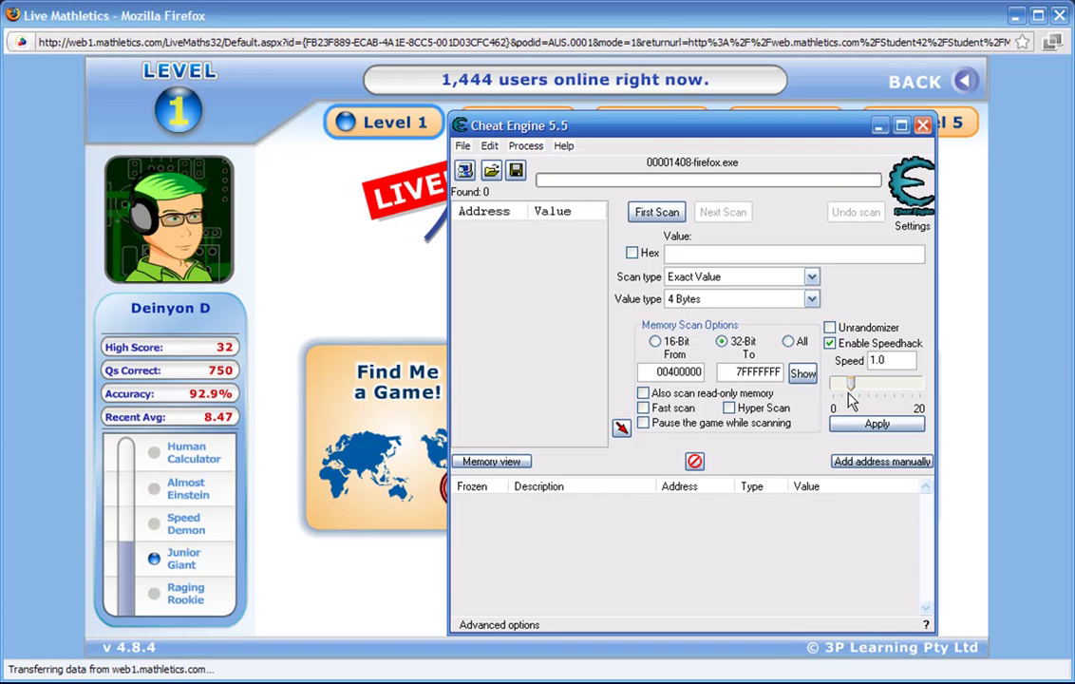
double_click(888, 362)
text(0.1)
click(881, 425)
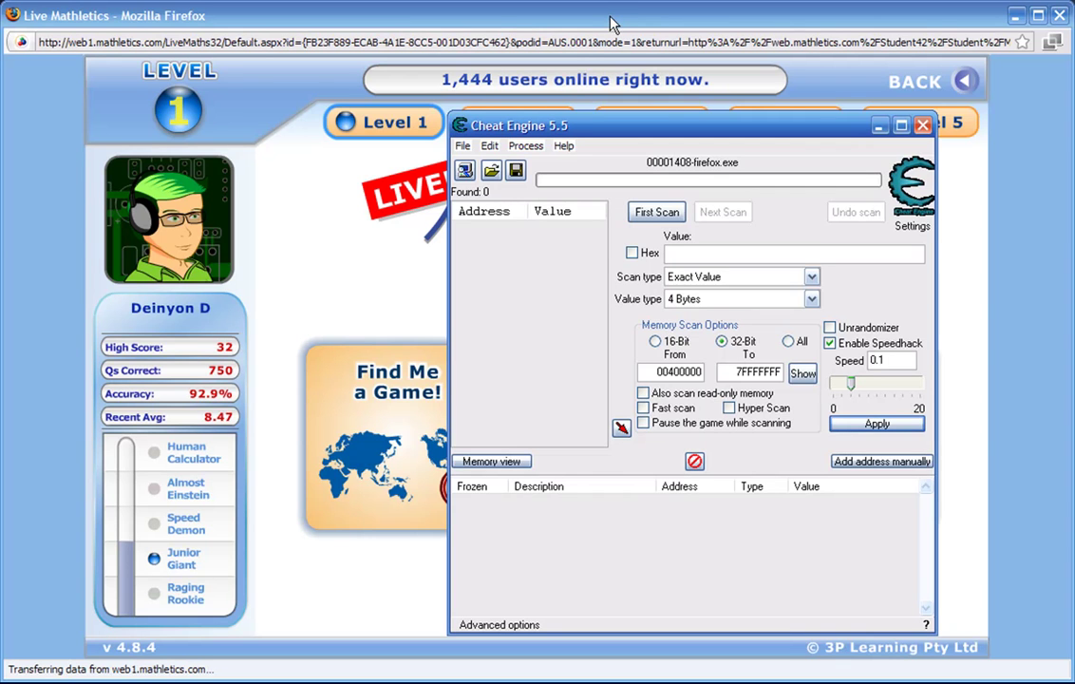
drag(532, 125, 778, 152)
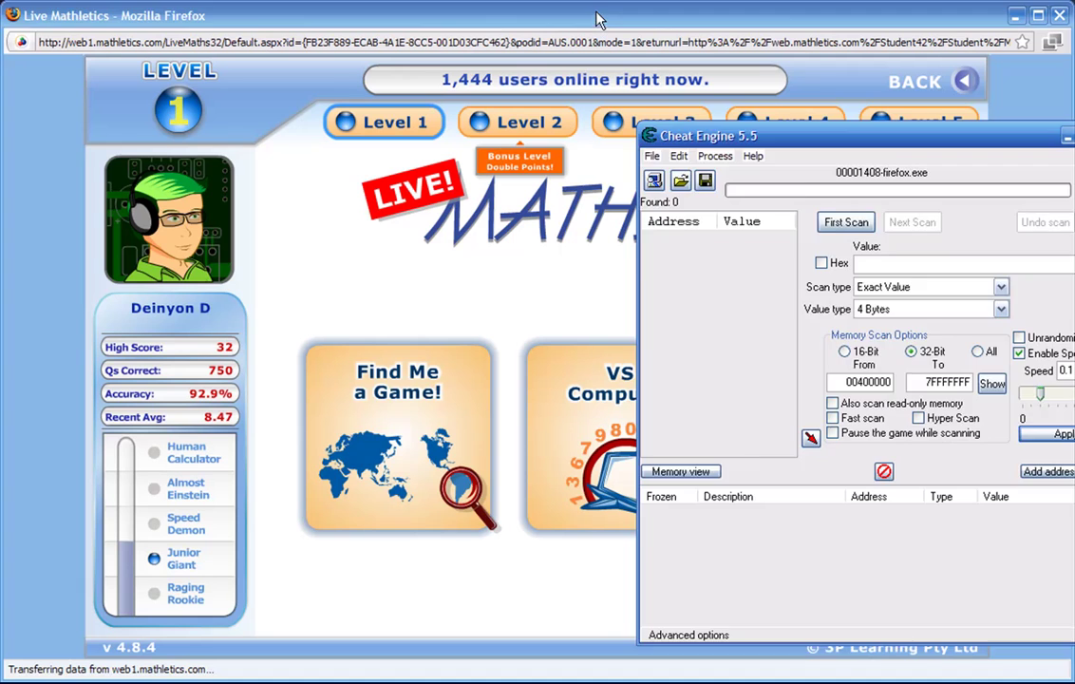
Enter 1 in Cheat Engine's Speed field and bring the Live Mathletics Level 1 menu forward.
click(525, 9)
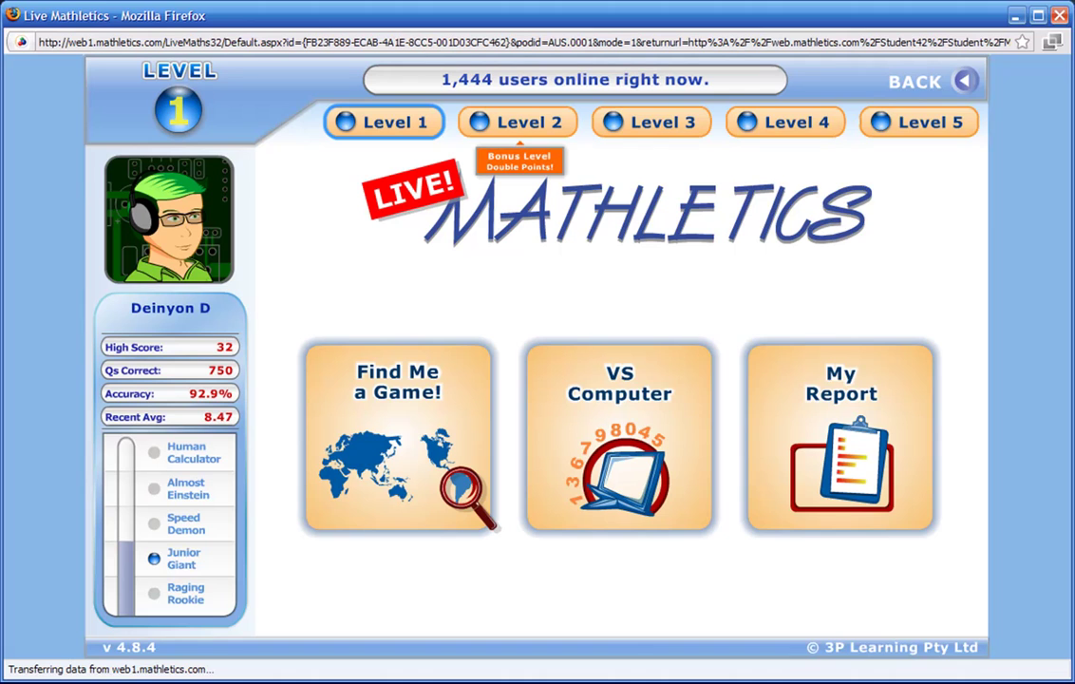
key(alt+Tab)
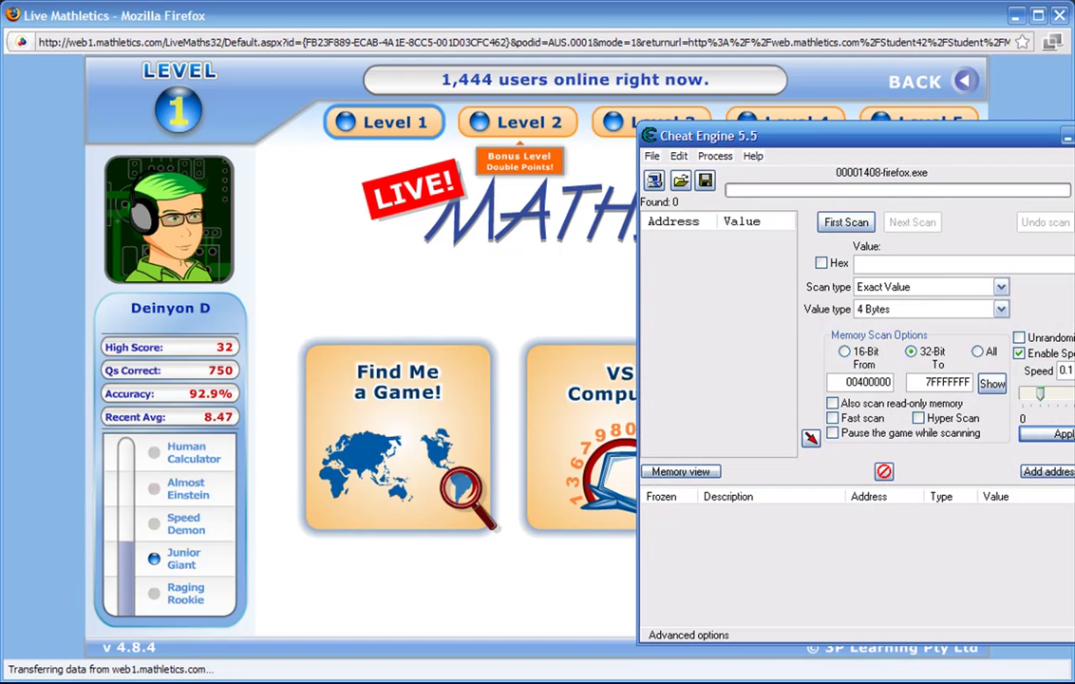
text(1)
click(508, 15)
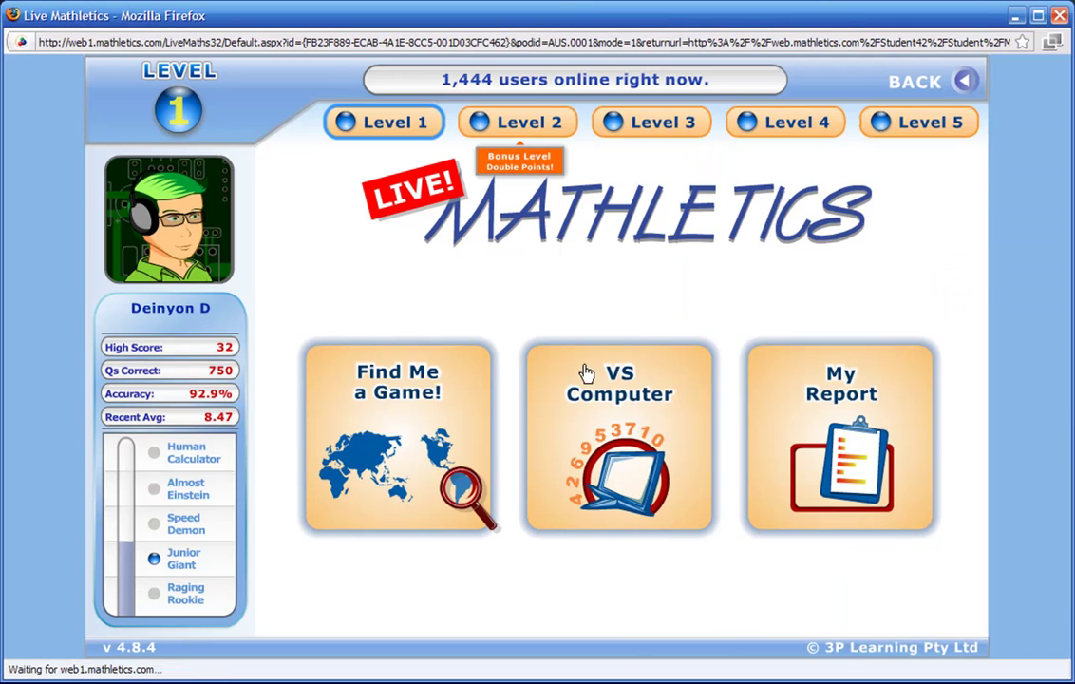
Start a VS Computer Addition game and enter 0.1 in Cheat Engine's Speed field.
click(613, 427)
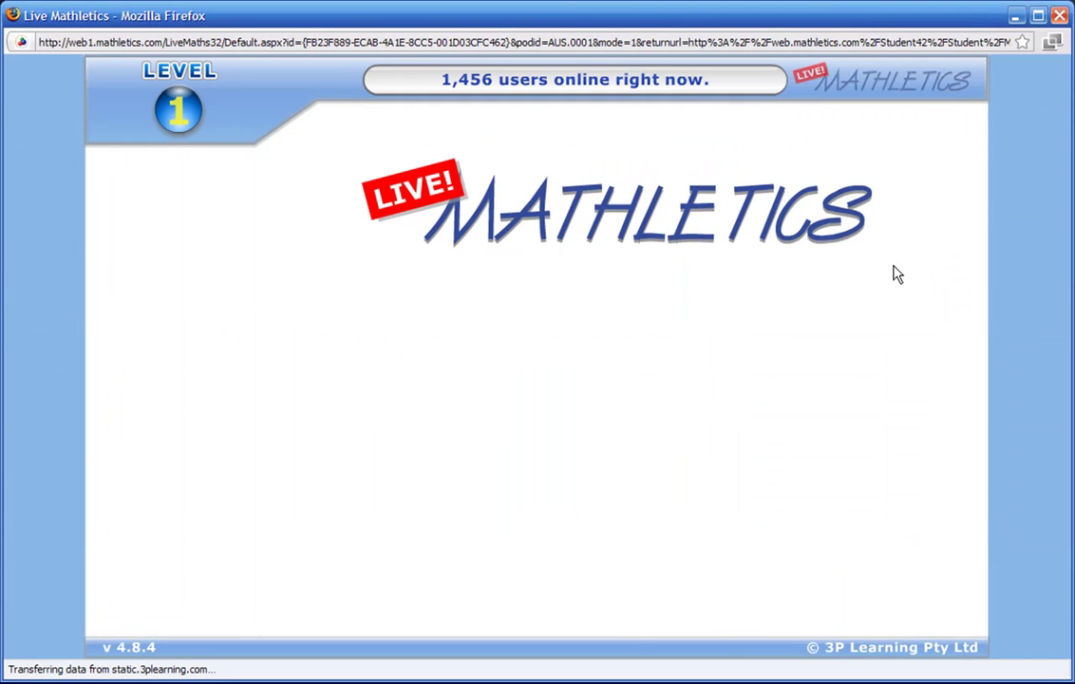
key(alt+Tab)
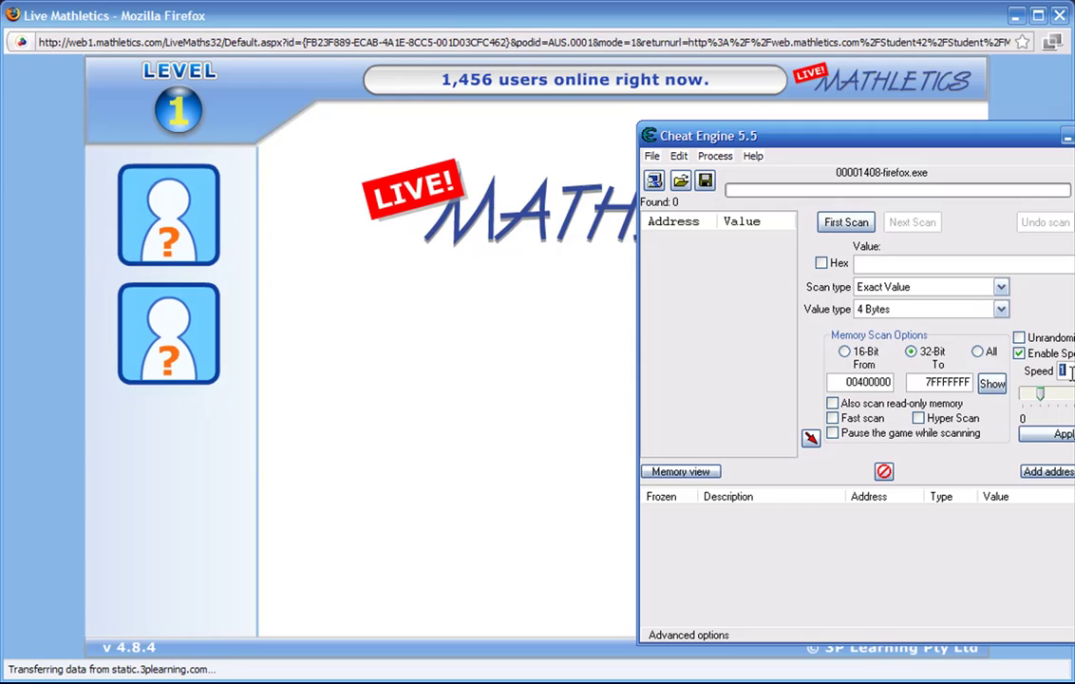
text(0.1)
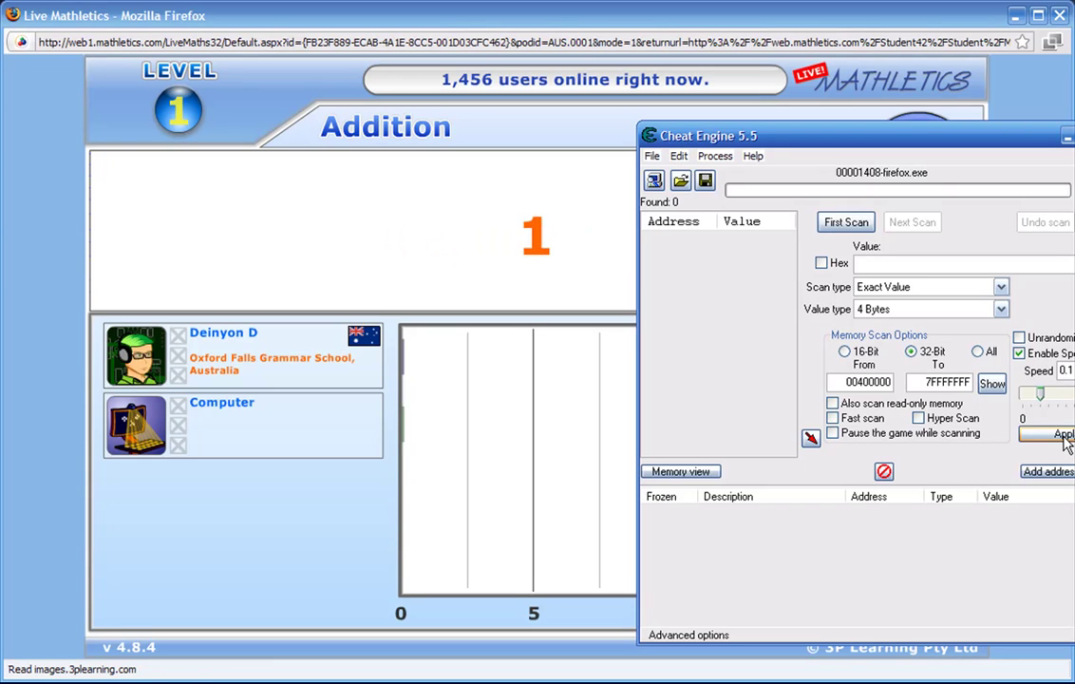
Answer five slowed Addition sums with 7, 4, 5, 7 and 5.
click(479, 300)
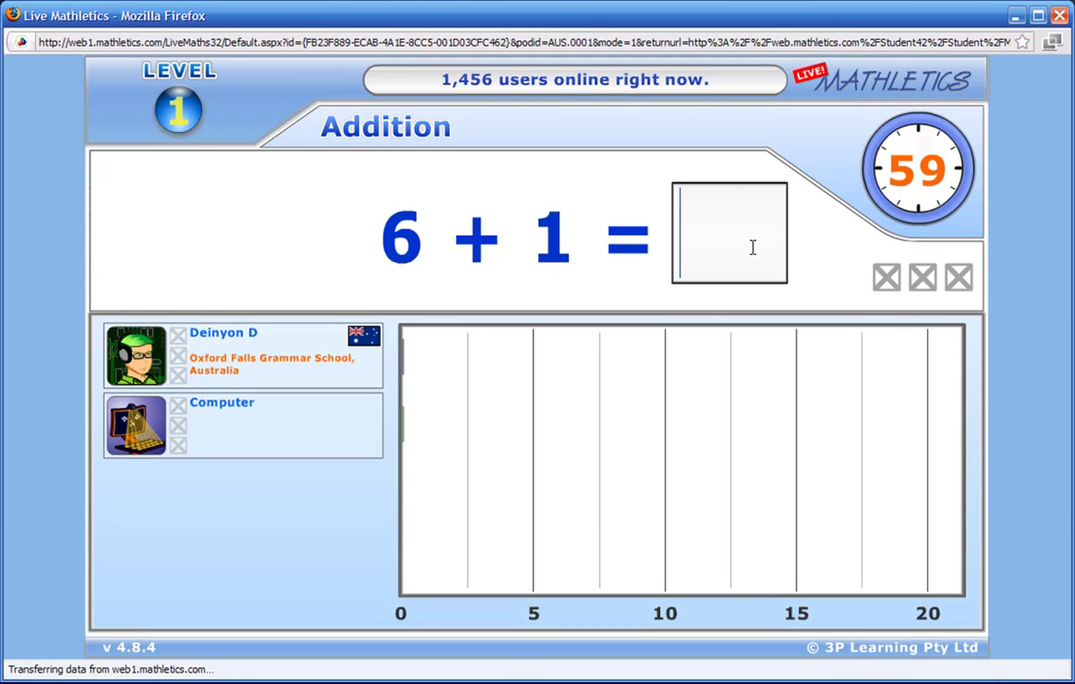
text(7)
key(Return)
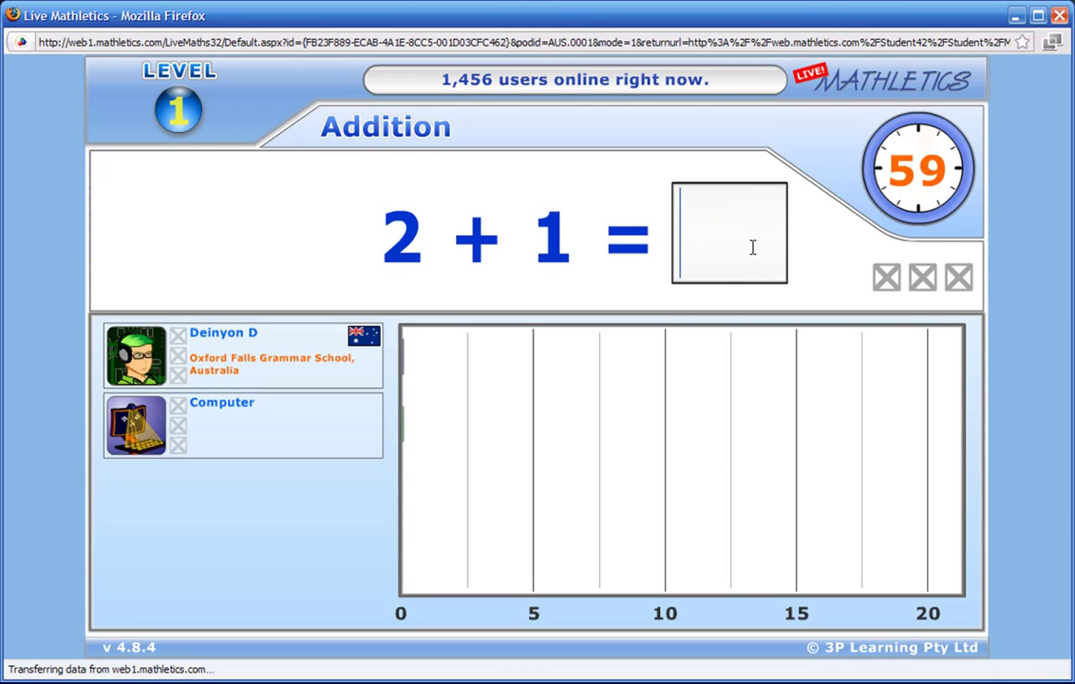
text(4)
key(Return)
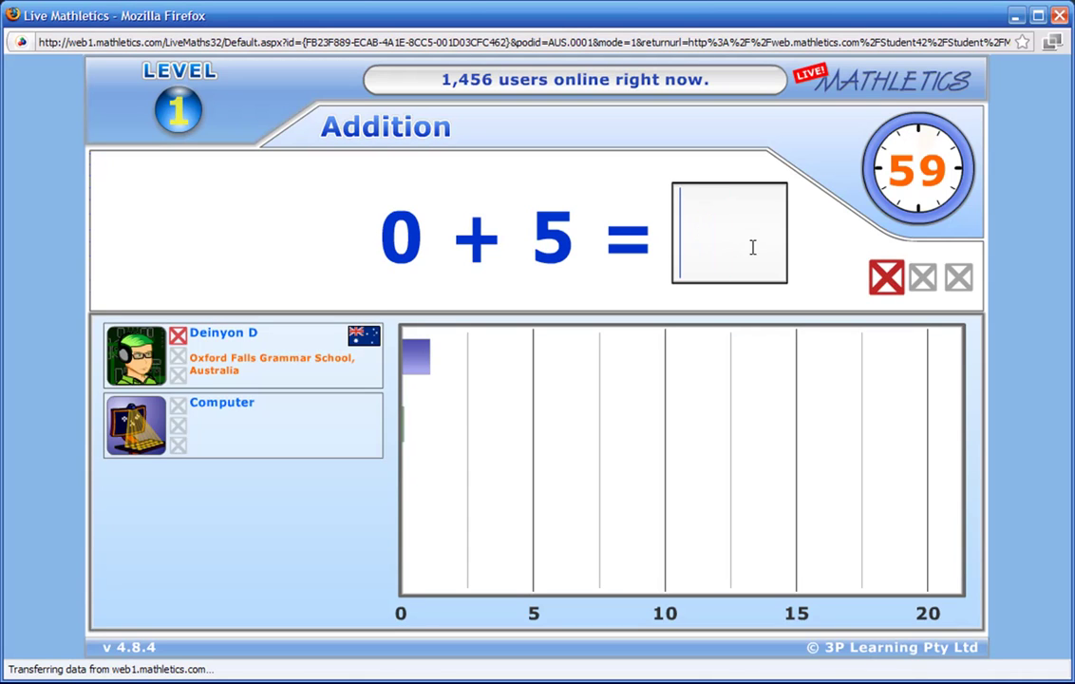
text(5)
key(Return)
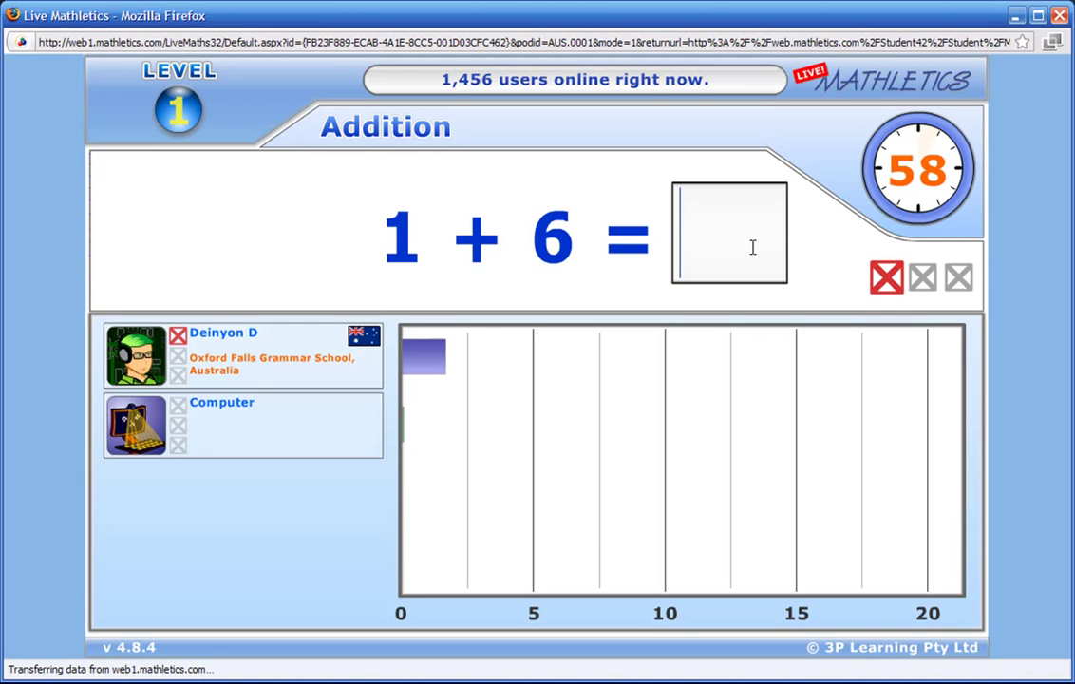
text(7)
key(Return)
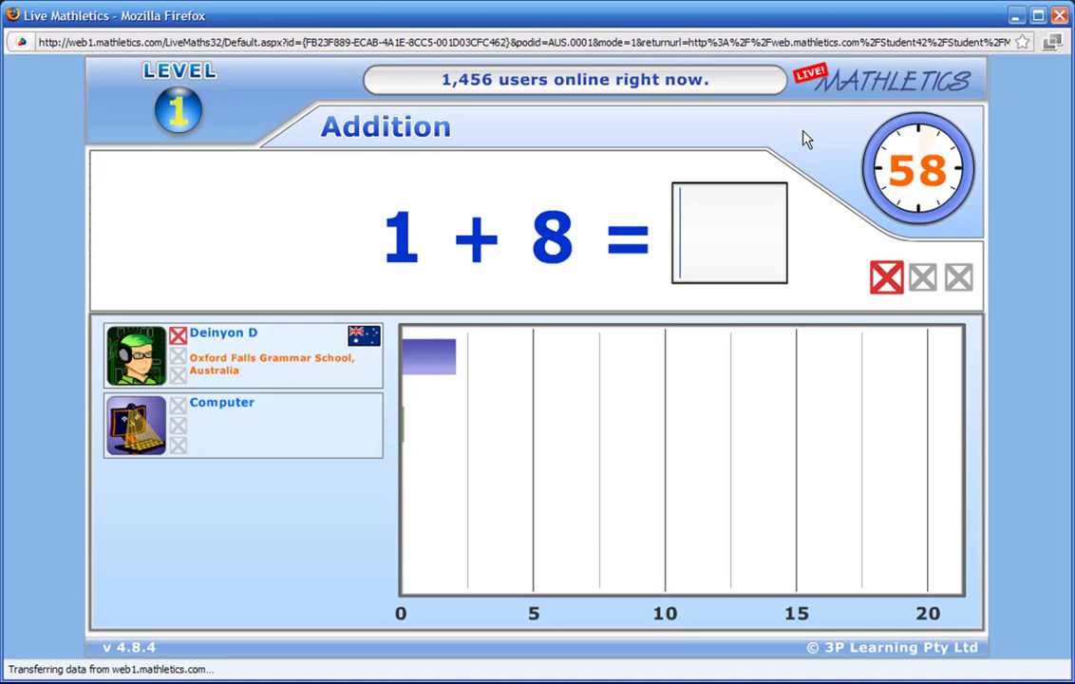
text(5)
key(Return)
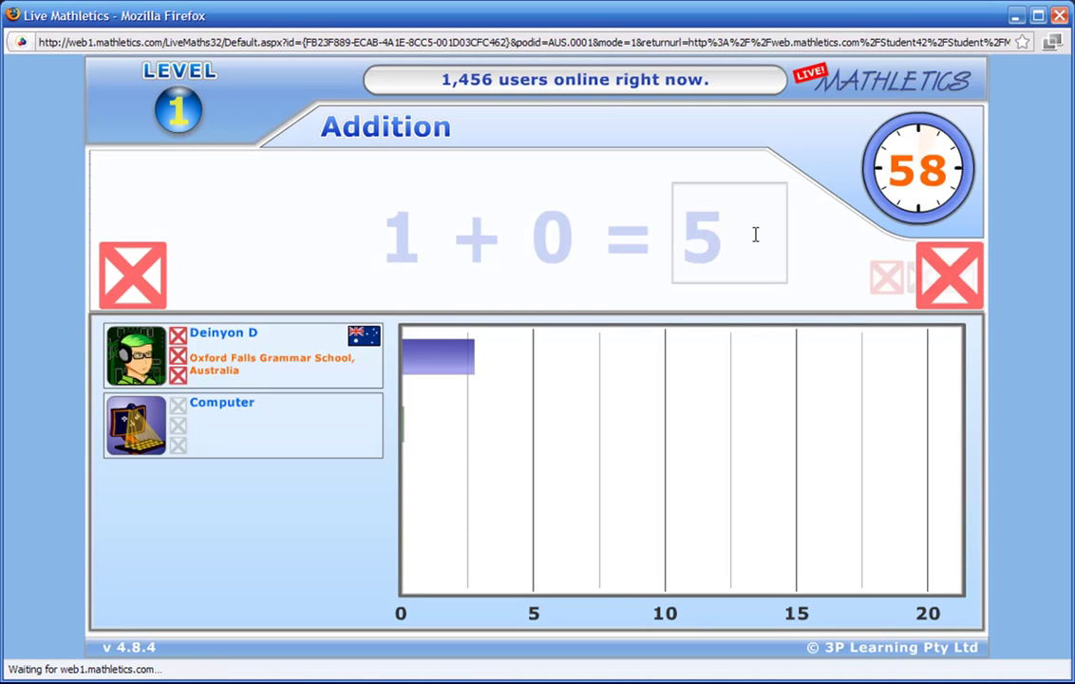